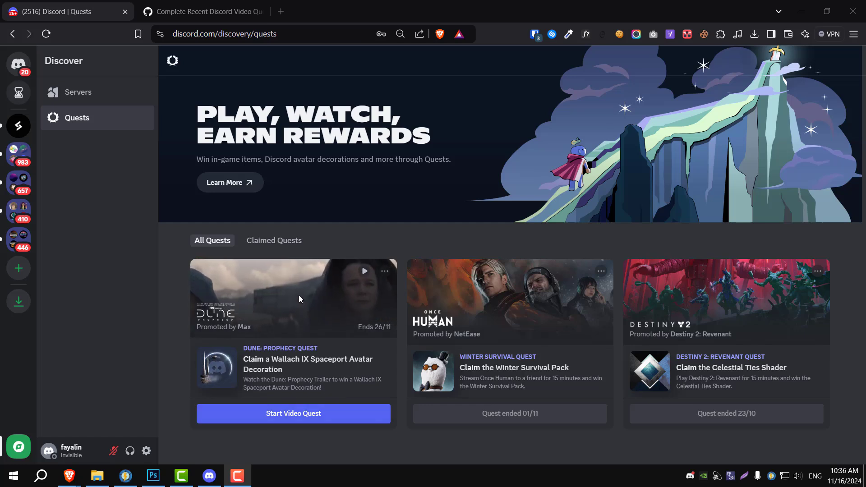
Copy the whole playback-speed code block from the GitHub Gist and return to Discord Quests.
left_click(197, 13)
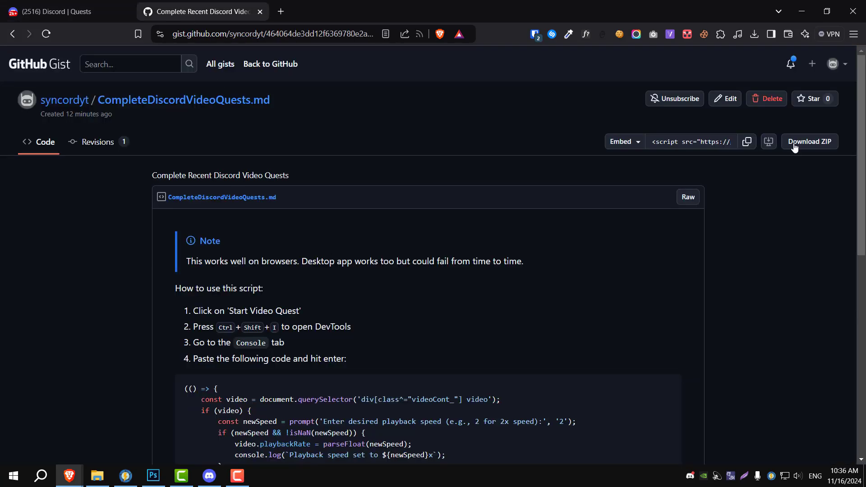
scroll(860, 176, "down", 3)
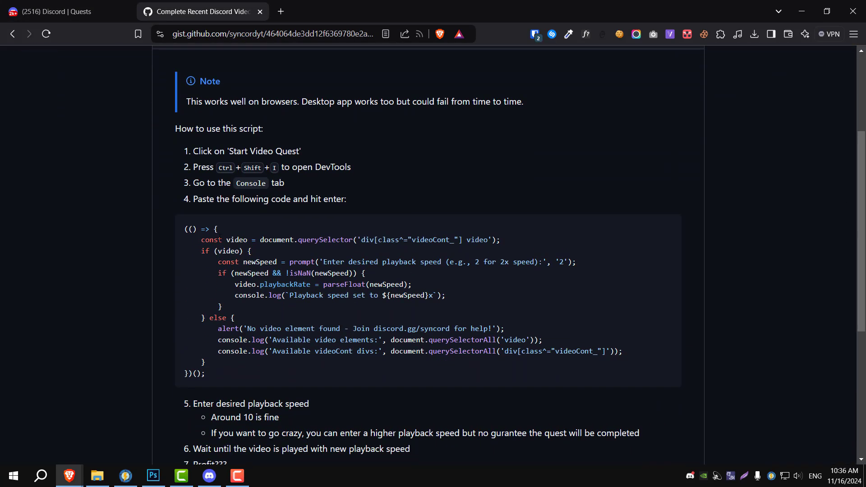
left_click_drag(178, 228, 207, 374)
right_click(249, 285)
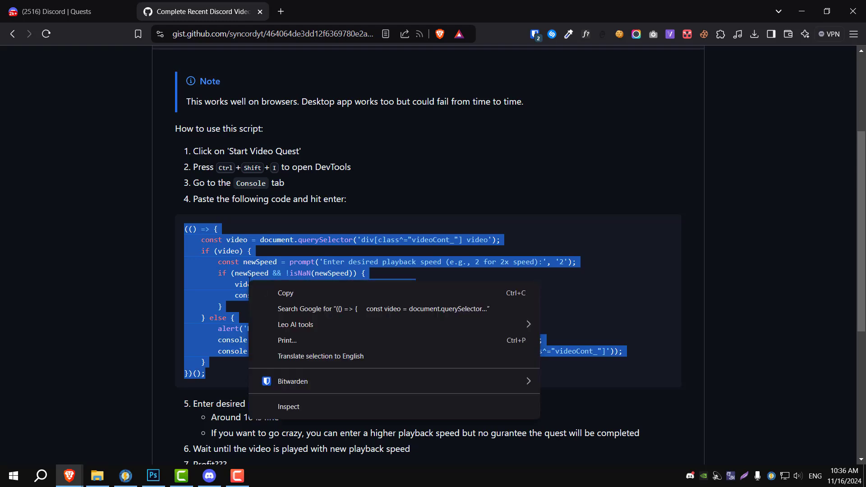
left_click(272, 293)
left_click(86, 6)
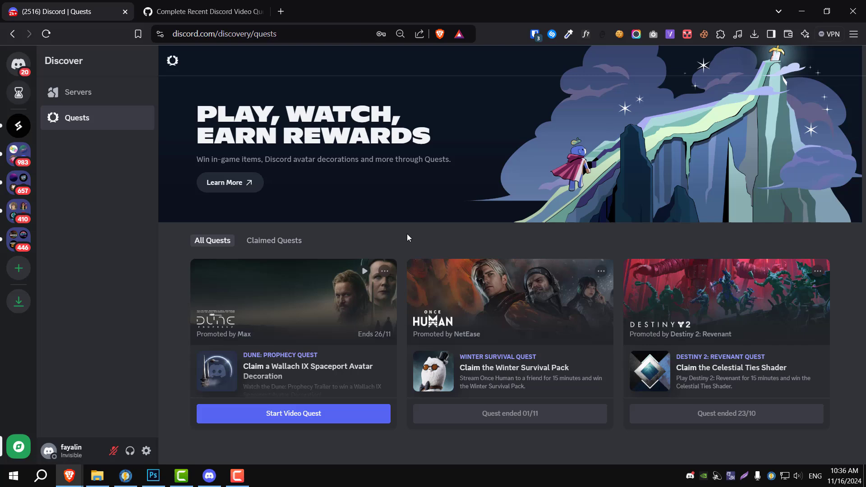
Start the Dune: Prophecy video quest and replay its trailer from the beginning.
left_click(343, 418)
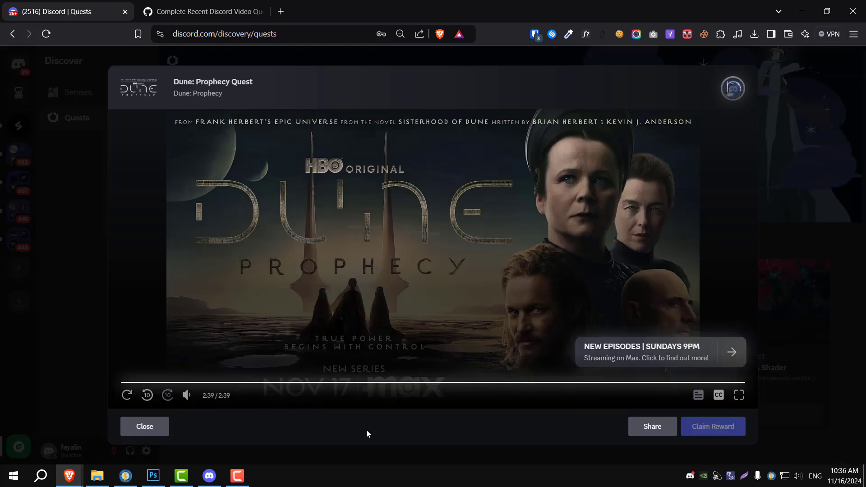
left_click(127, 395)
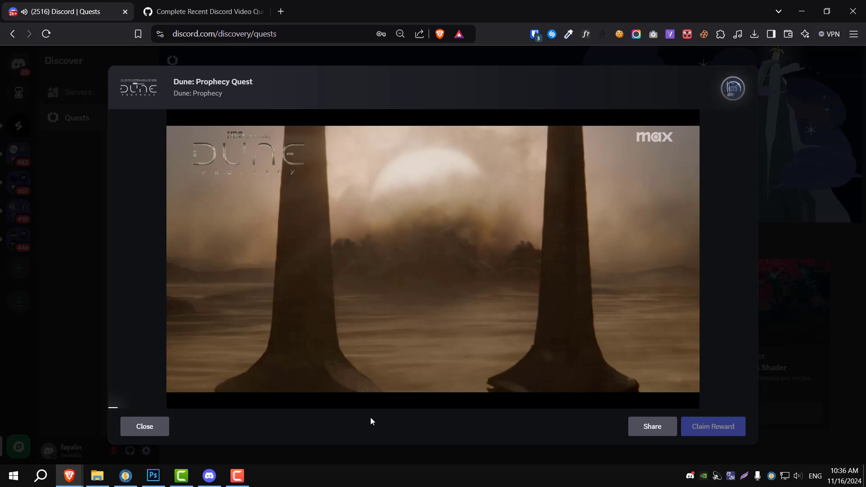
Paste and run the playback-speed script in the DevTools console, confirming speed 5.
key("ctrl+shift+i")
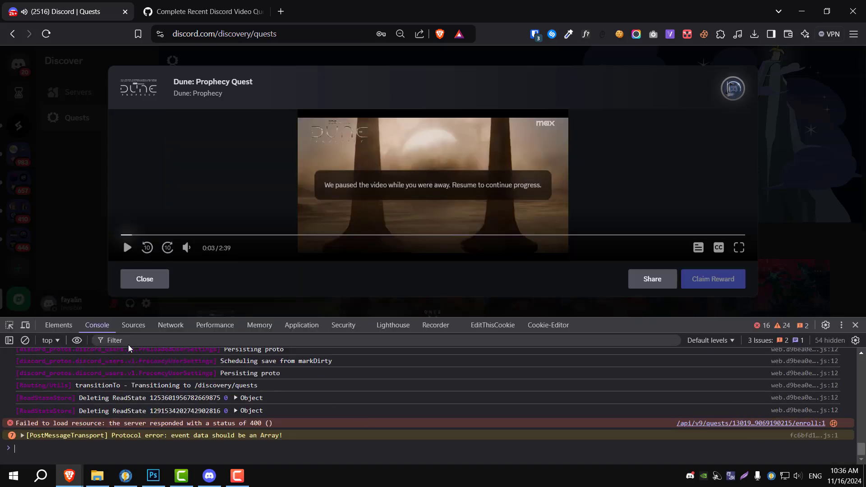
left_click(71, 326)
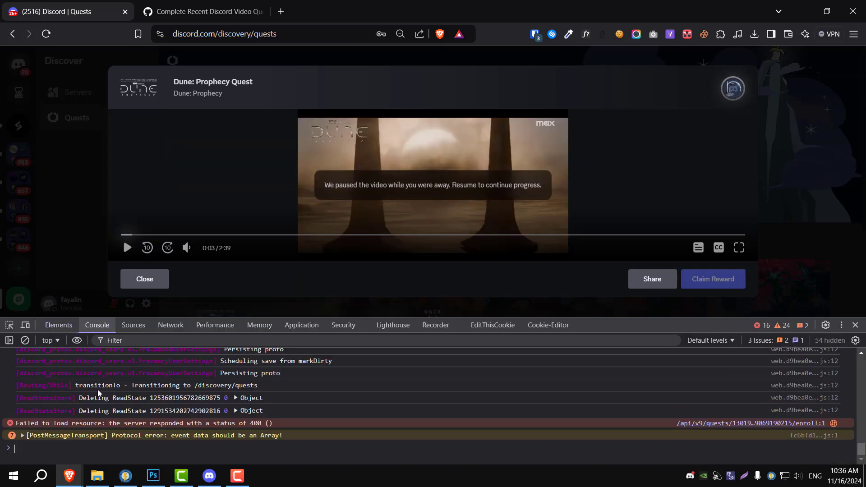
key("ctrl+v")
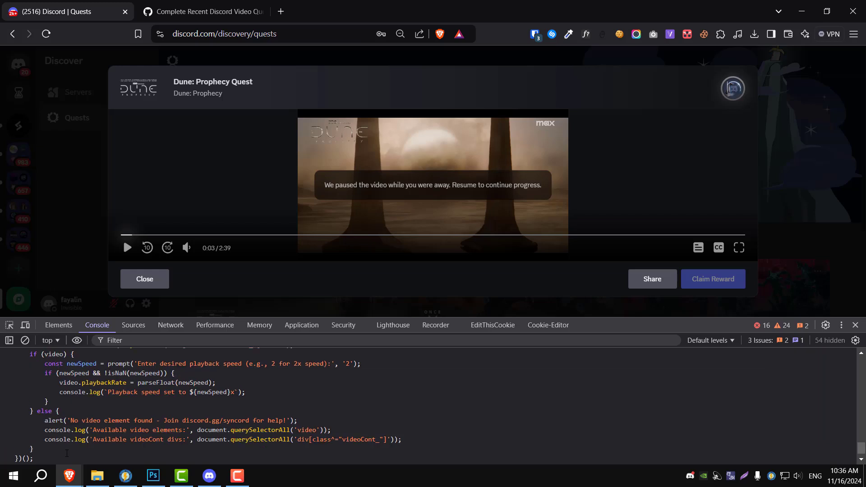
key("Return")
type("5")
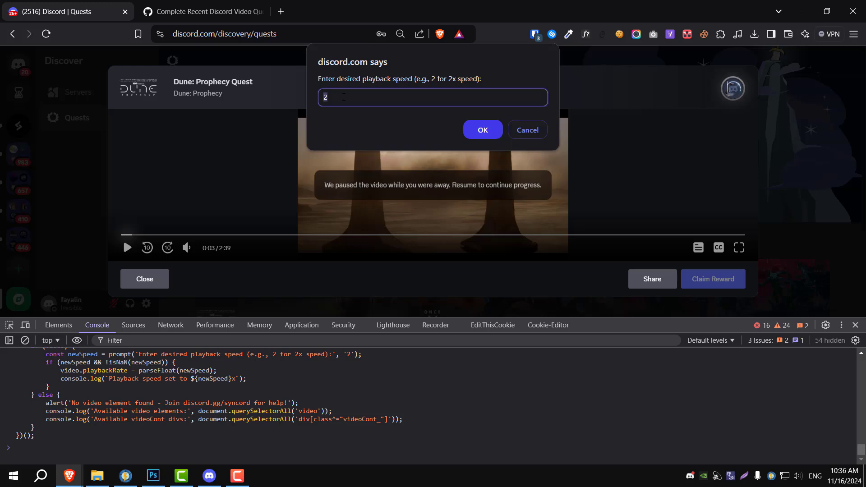
left_click(482, 130)
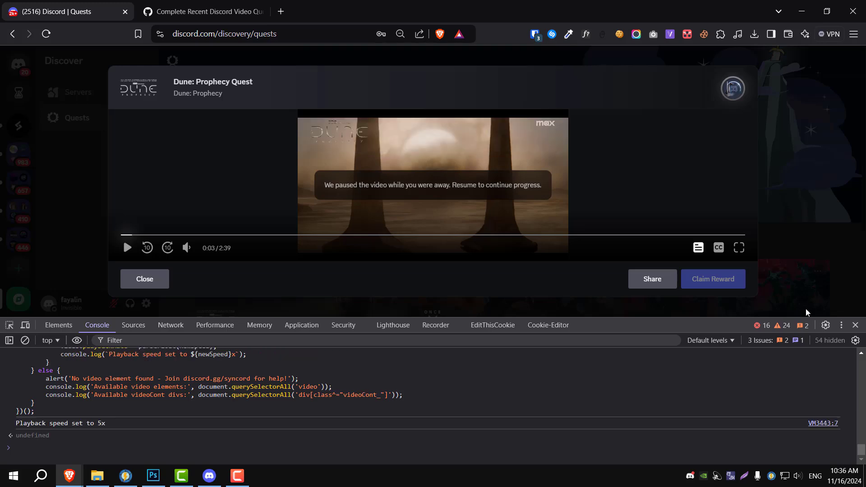
Close DevTools, let the 5x Dune trailer play to its end, then close it.
left_click(856, 325)
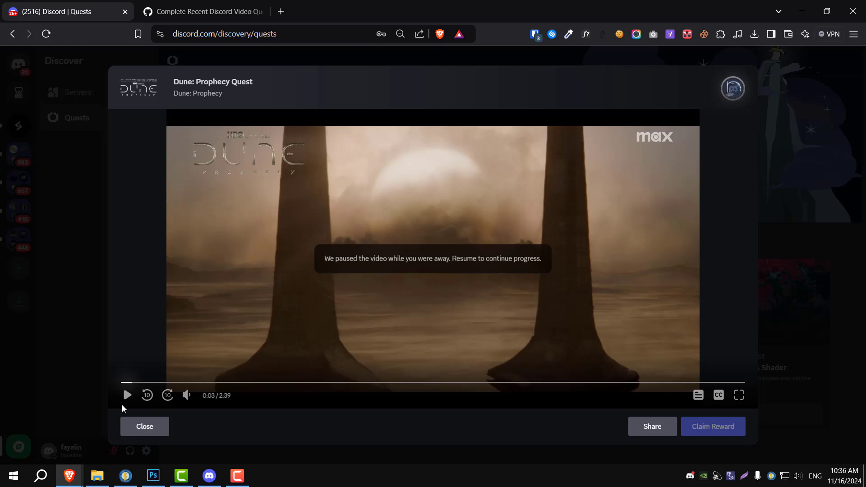
left_click(126, 395)
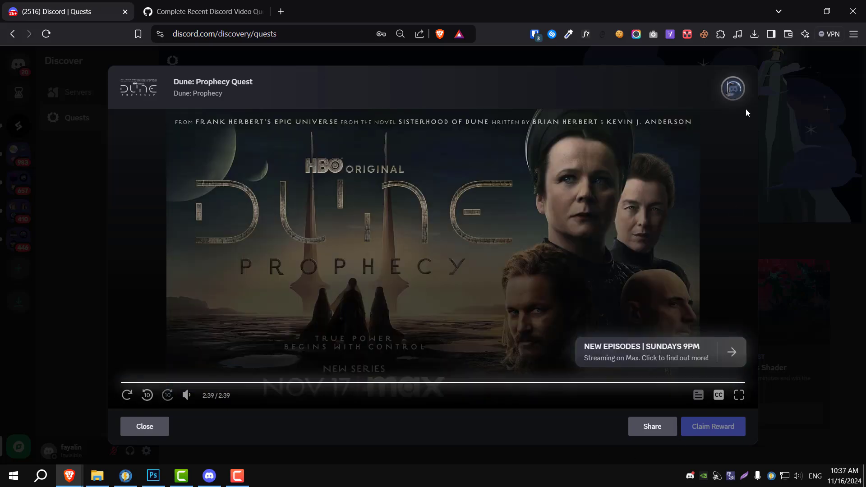
key("Escape")
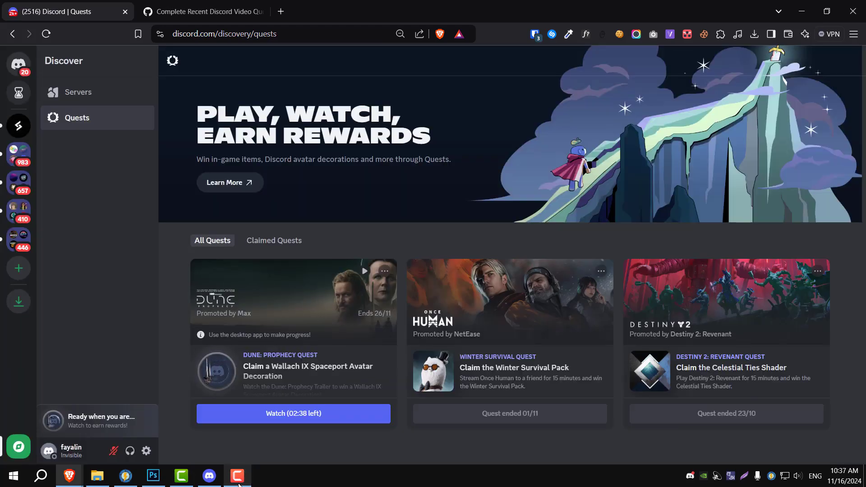
Reopen the Dune trailer and replay it until the quest reaches 98%, then close it.
left_click(293, 413)
left_click(584, 270)
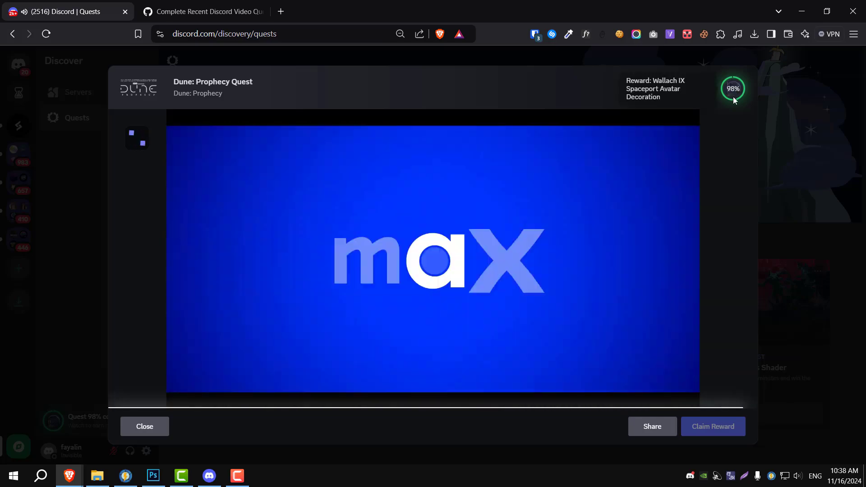
key("Escape")
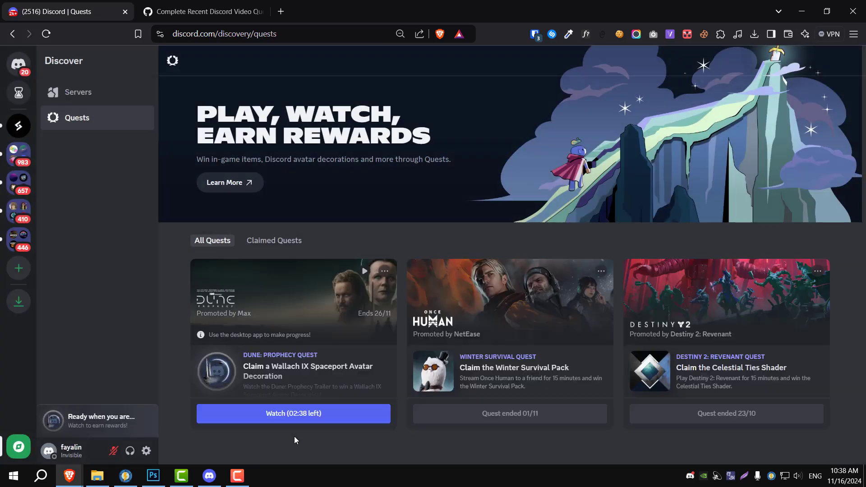
Reopen the Dune quest and claim the Wallach IX Spaceport Avatar Decoration.
left_click(284, 413)
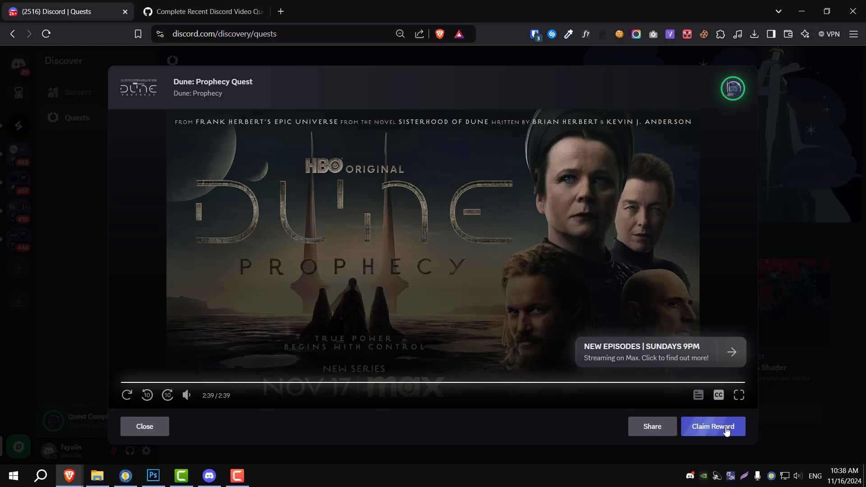
left_click(726, 428)
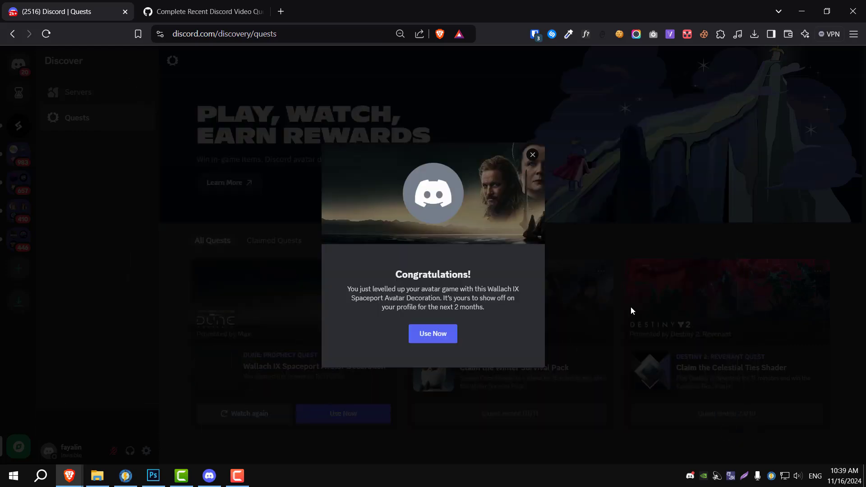